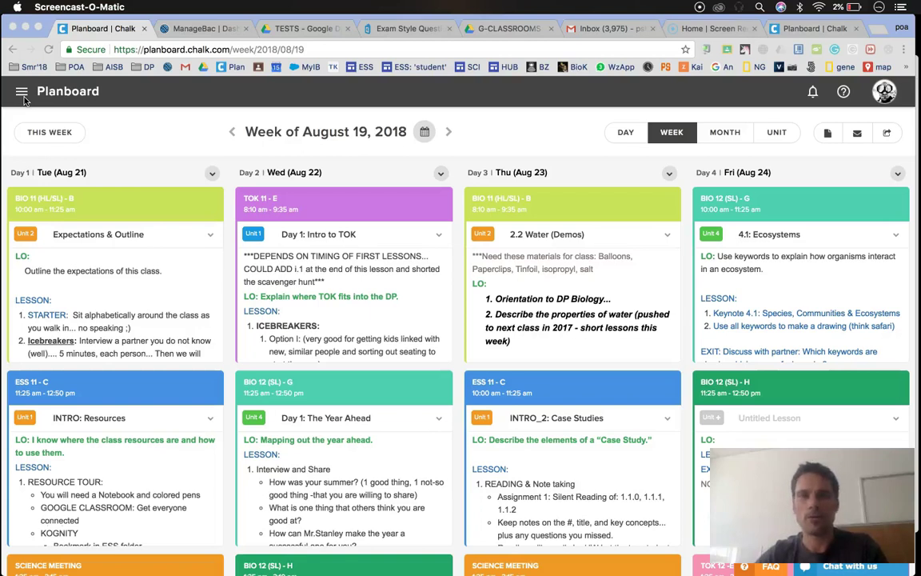
Go to semester settings and view the 2018-19 school year's off-days list
click(23, 96)
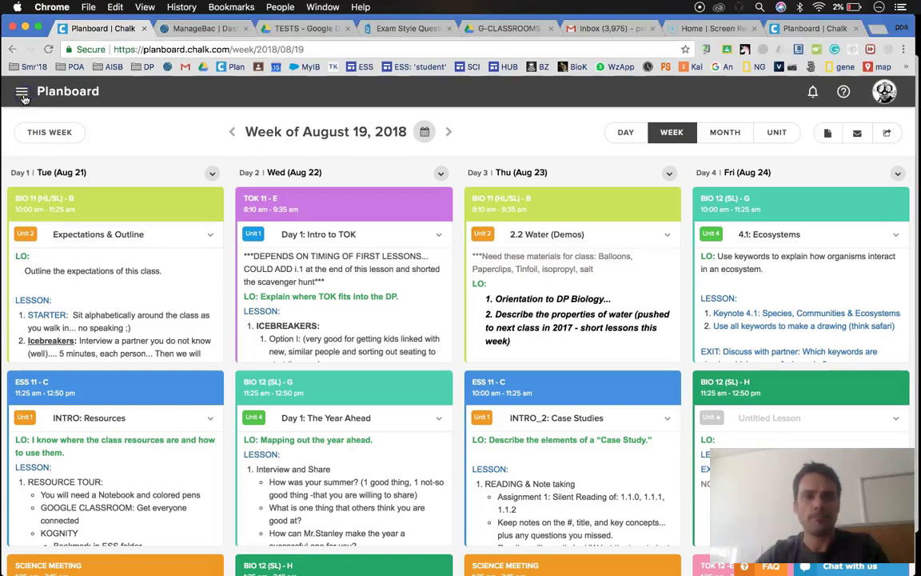
click(23, 96)
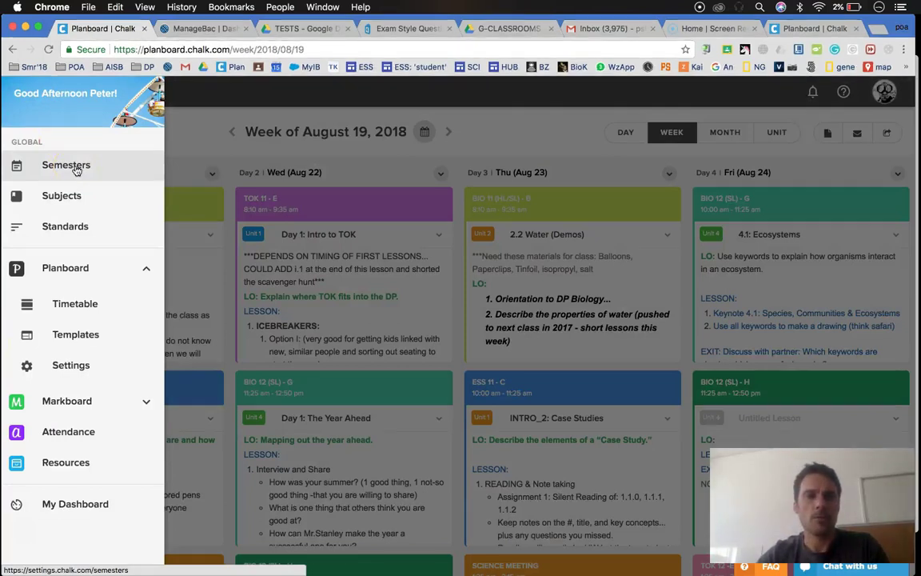
click(76, 171)
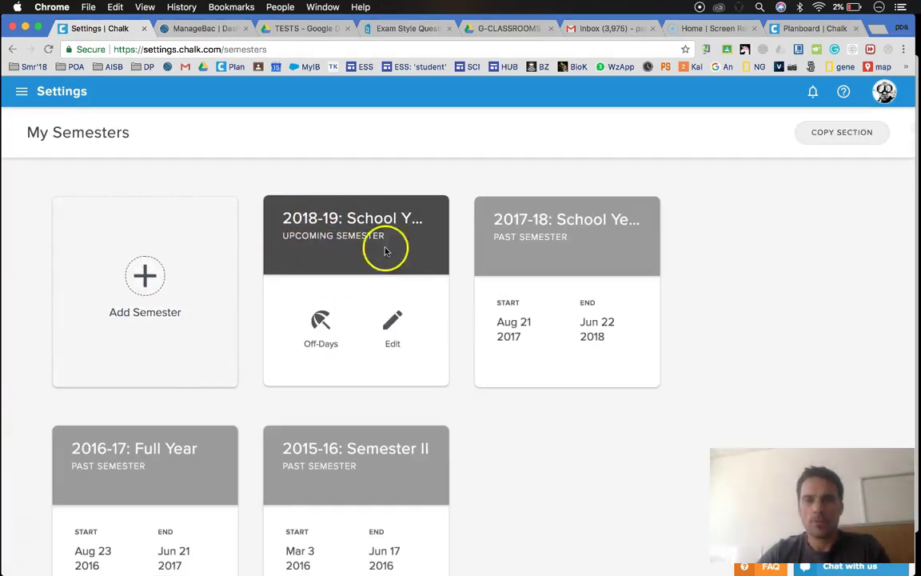
click(321, 322)
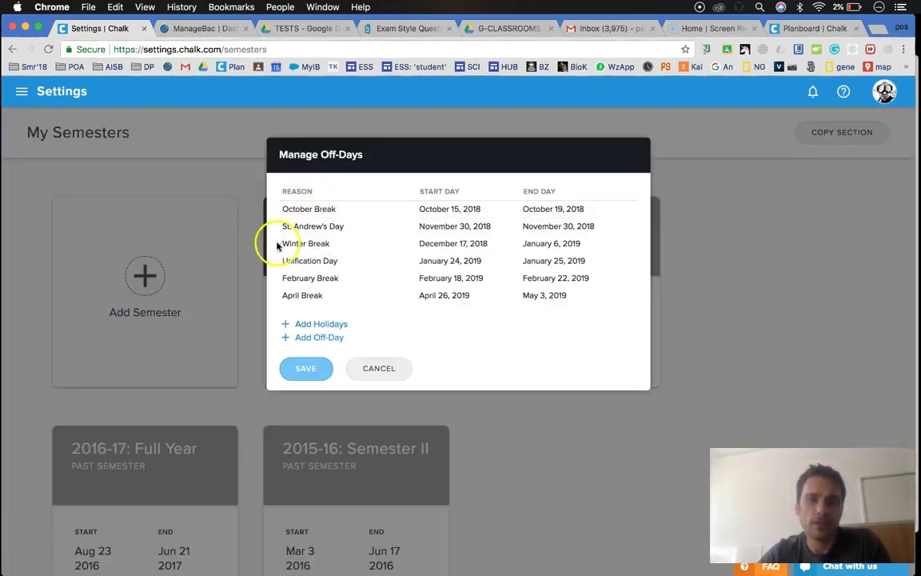
Close the off-days list unchanged and open the Planboard class timetable
click(387, 370)
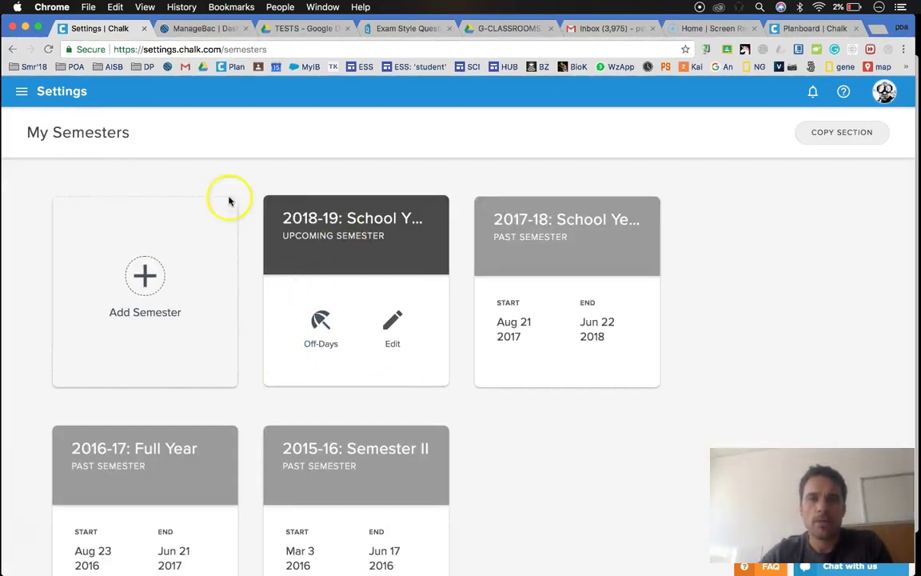
click(23, 92)
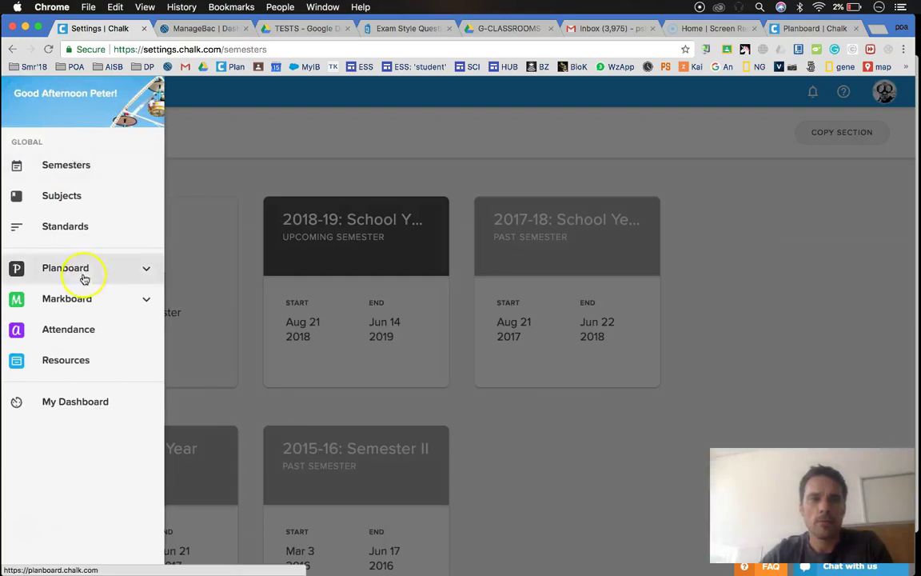
click(144, 268)
click(84, 305)
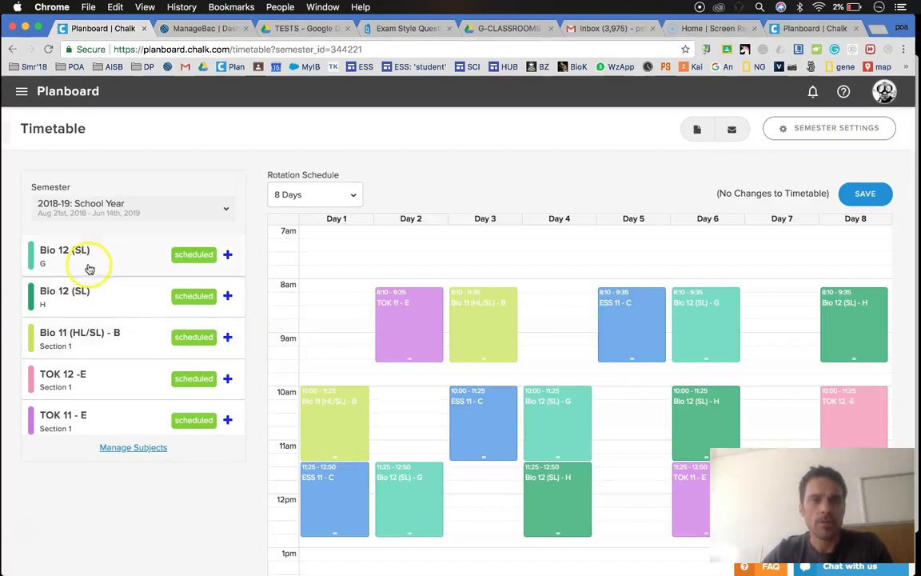
Check the timetable's 8-day Rotation Schedule options
scroll(111, 340, down, 2)
scroll(111, 342, down, 1)
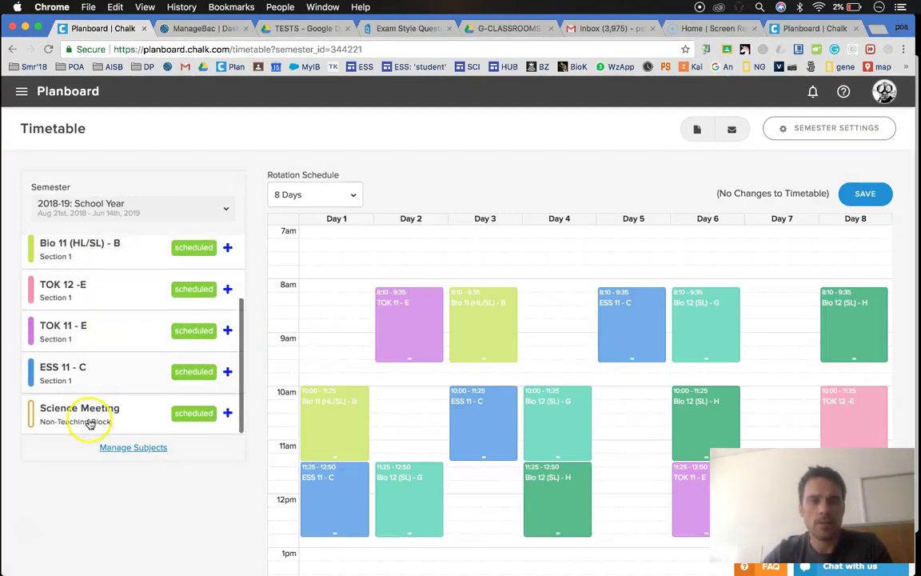
scroll(255, 438, down, 2)
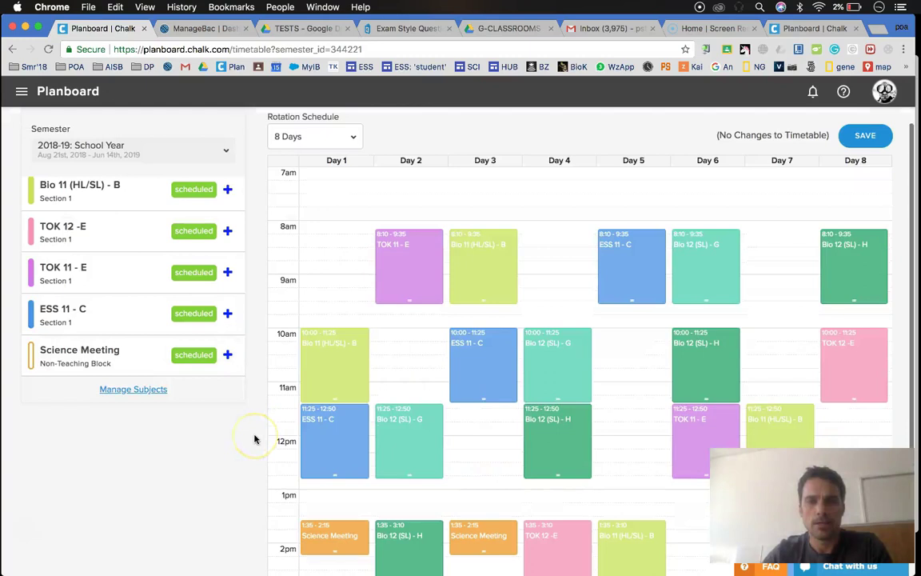
click(354, 138)
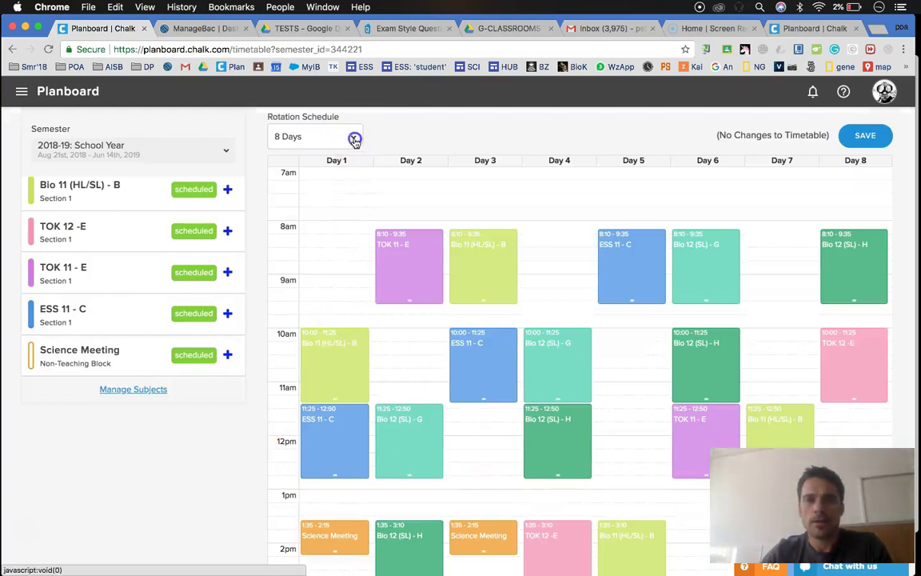
click(441, 138)
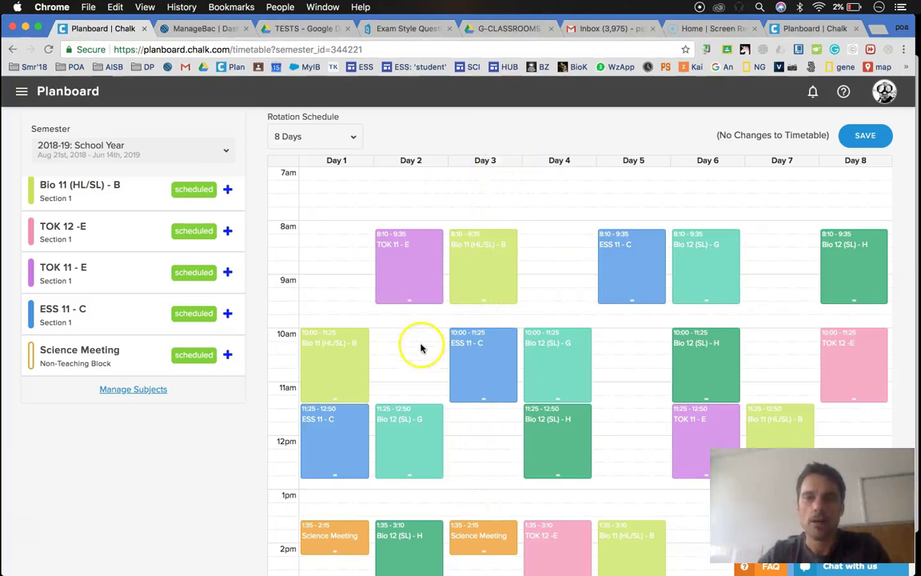
mouse_move(409, 264)
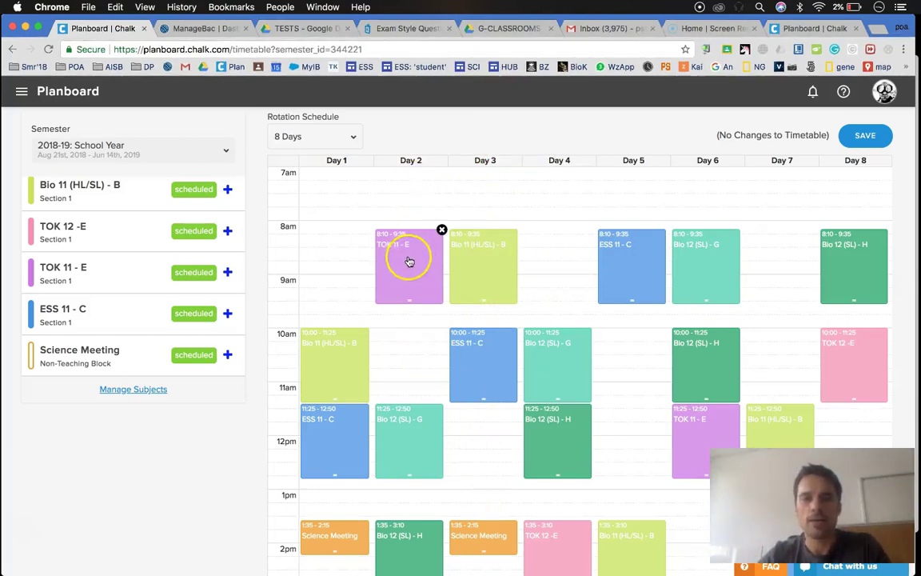
click(510, 381)
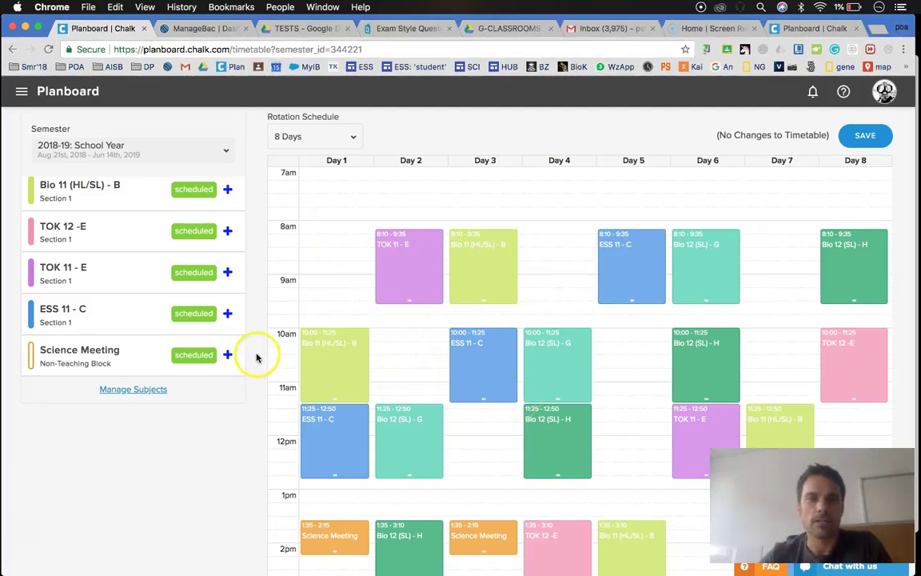
scroll(258, 355, up, 2)
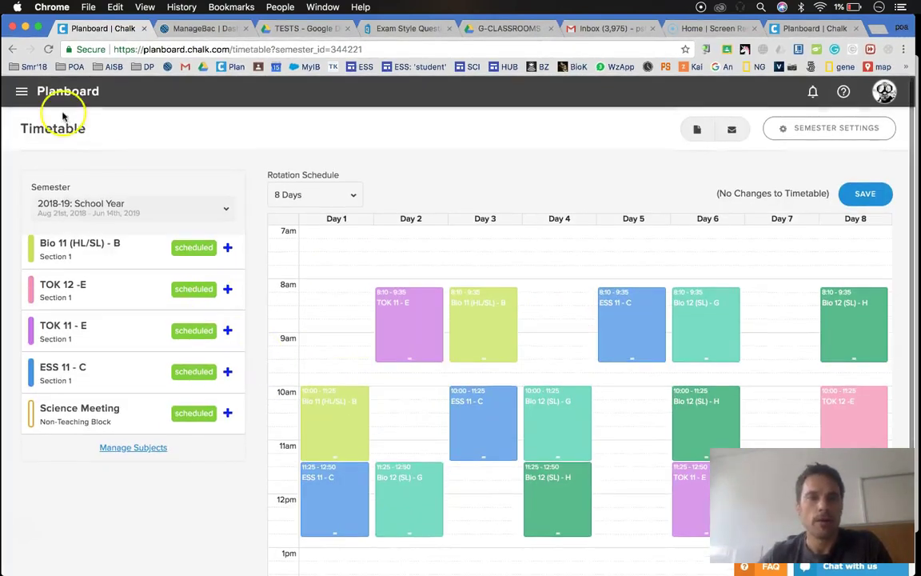
Return to Planboard and switch to the 2018-19 UNIT planning view
click(21, 93)
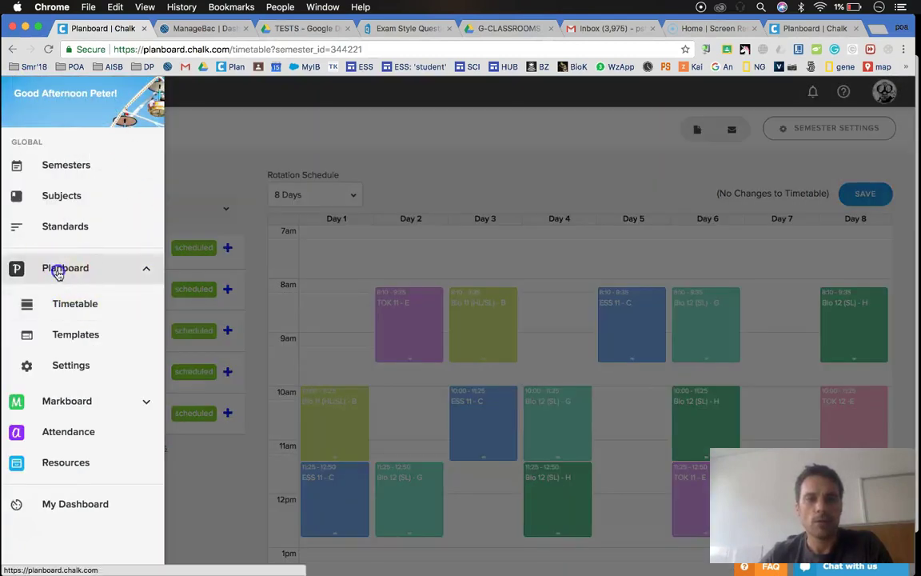
click(58, 274)
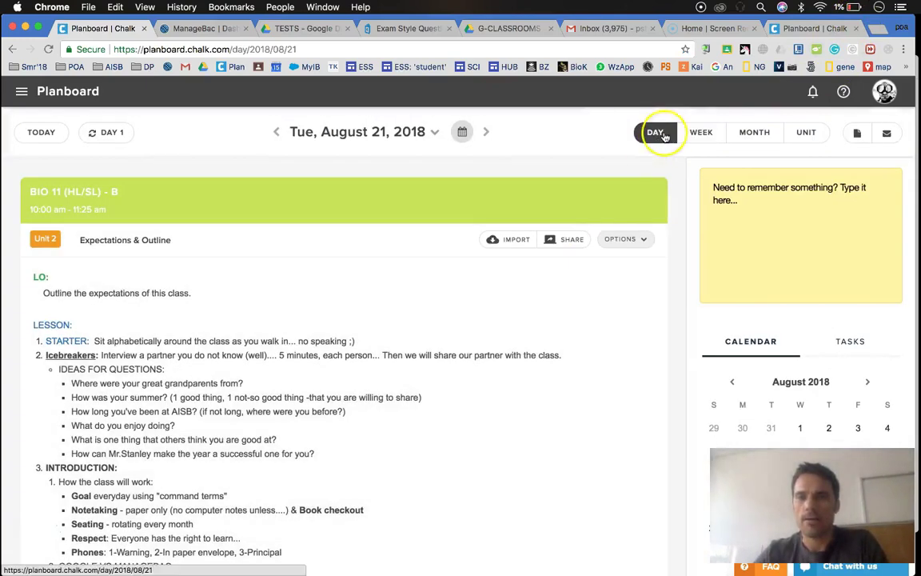
click(794, 137)
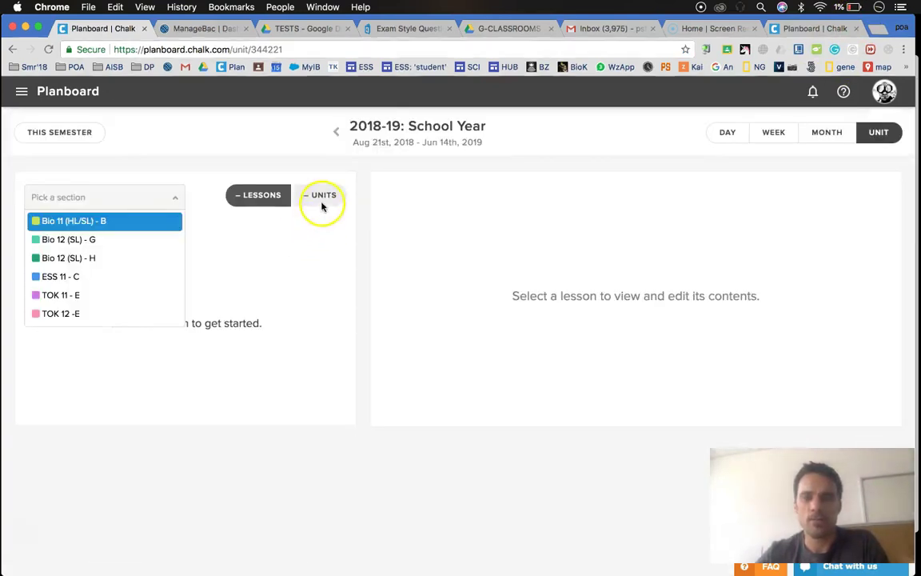
For Bio 12 (SL) - G lessons, move the LAB#5 Mesocosms lab above 4.3 C-Cycling
click(321, 198)
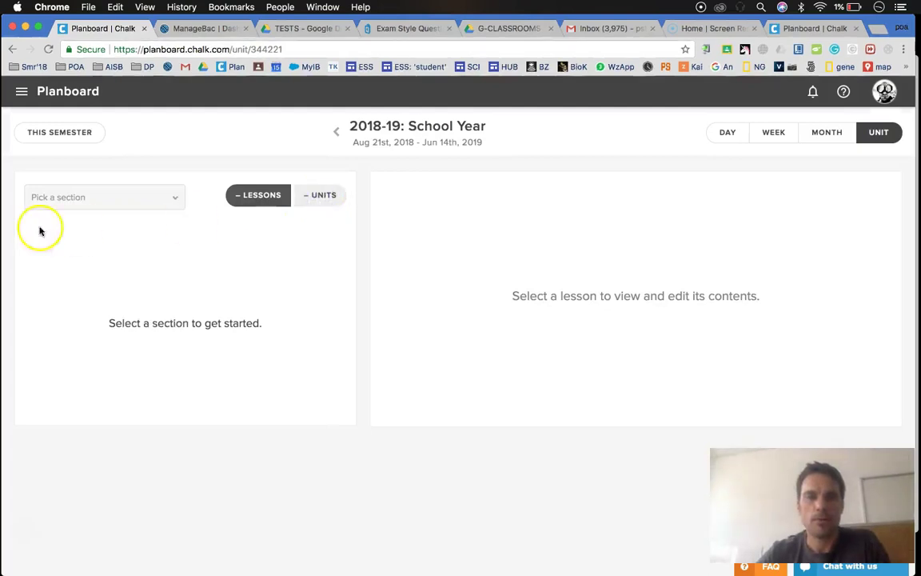
click(152, 198)
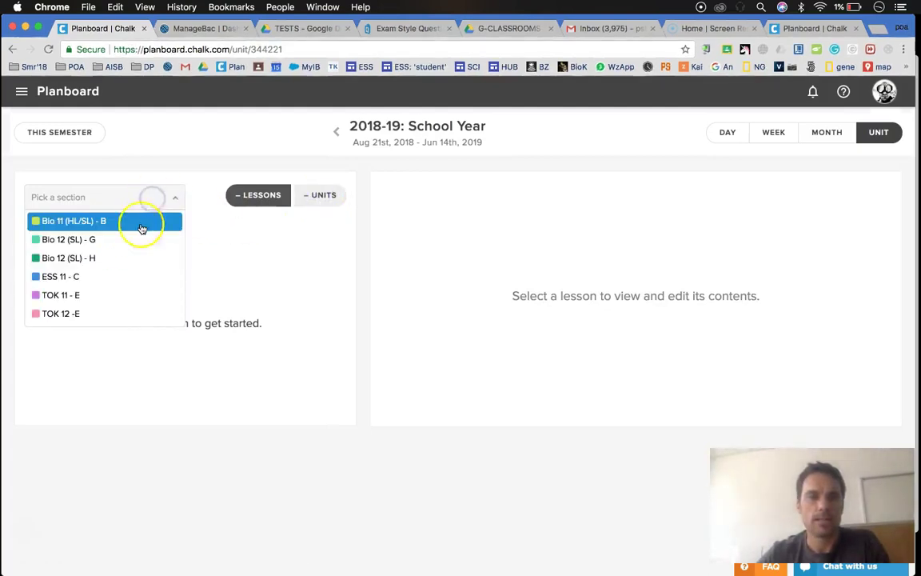
click(132, 242)
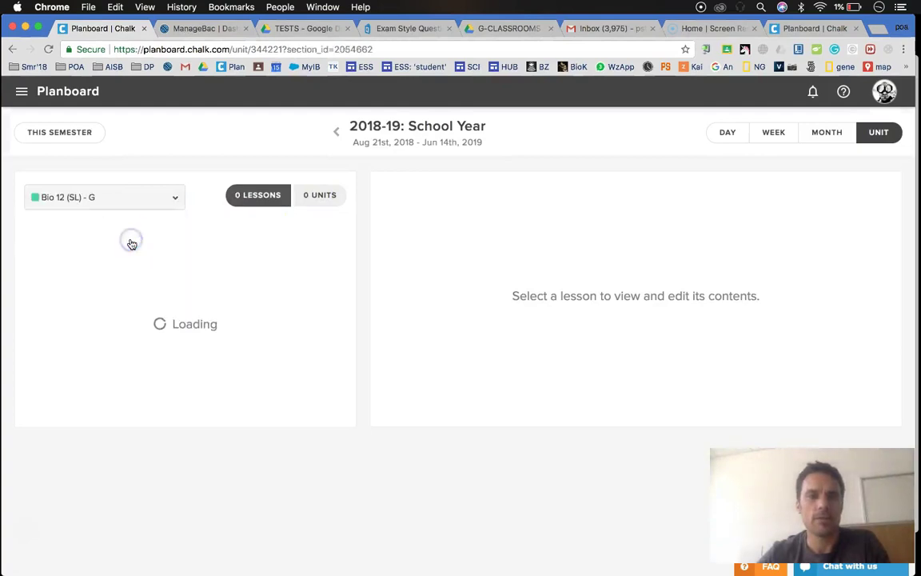
click(320, 199)
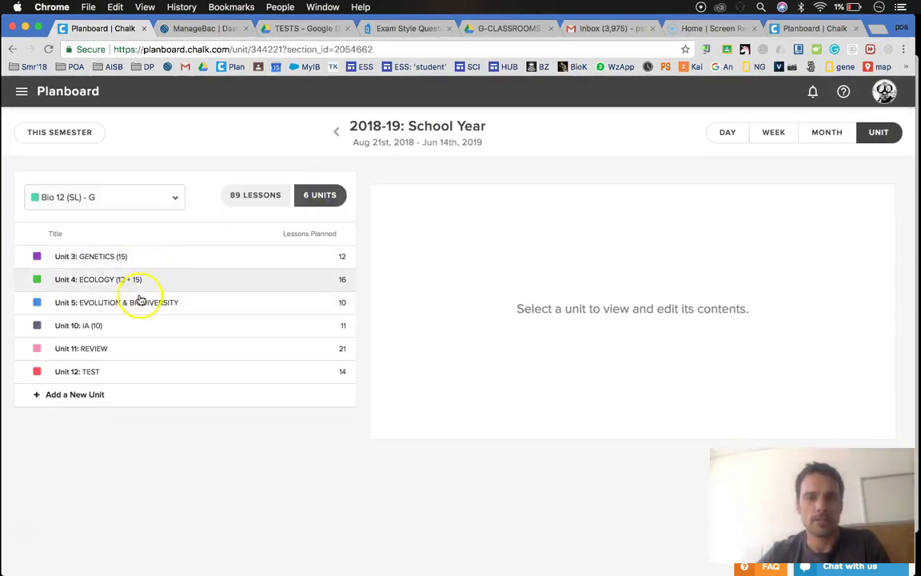
click(255, 200)
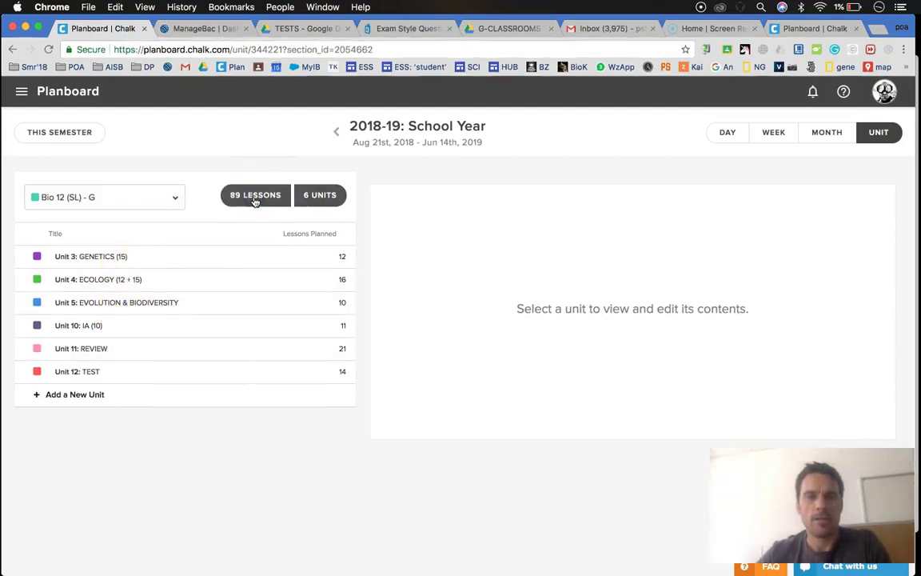
click(256, 198)
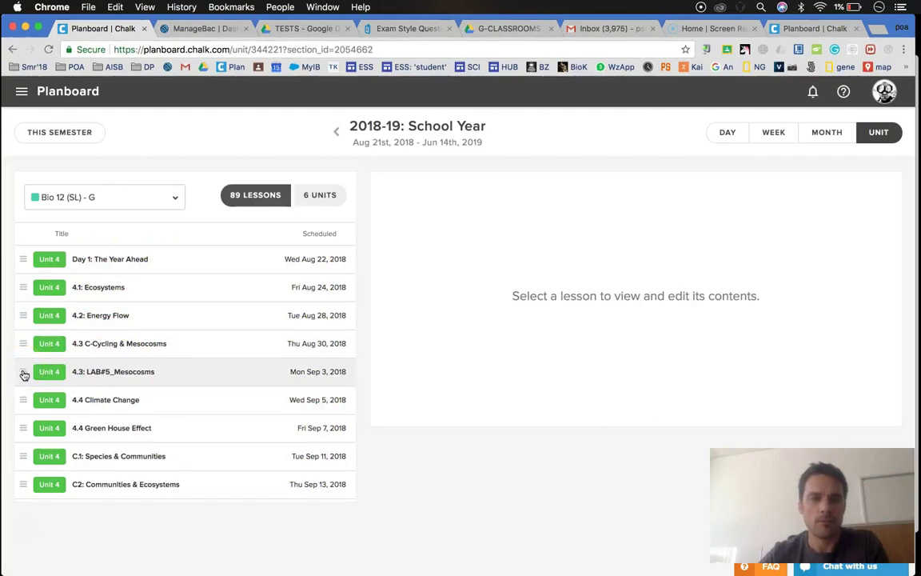
mouse_move(39, 364)
mouse_down()
mouse_move(41, 336)
mouse_move(78, 371)
mouse_move(22, 346)
mouse_move(113, 375)
mouse_up()
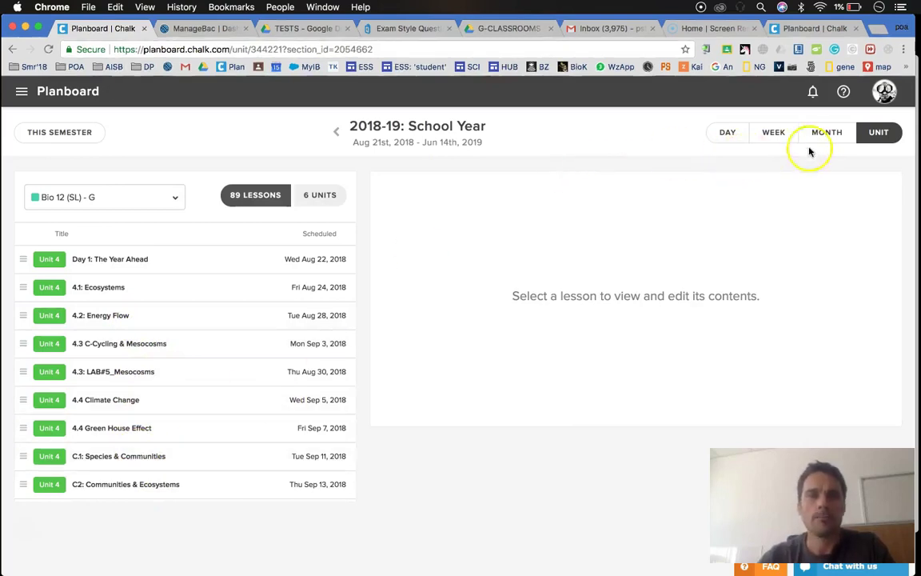
Switch to the week view and scroll through the August 19, 2018 lesson cards
click(774, 134)
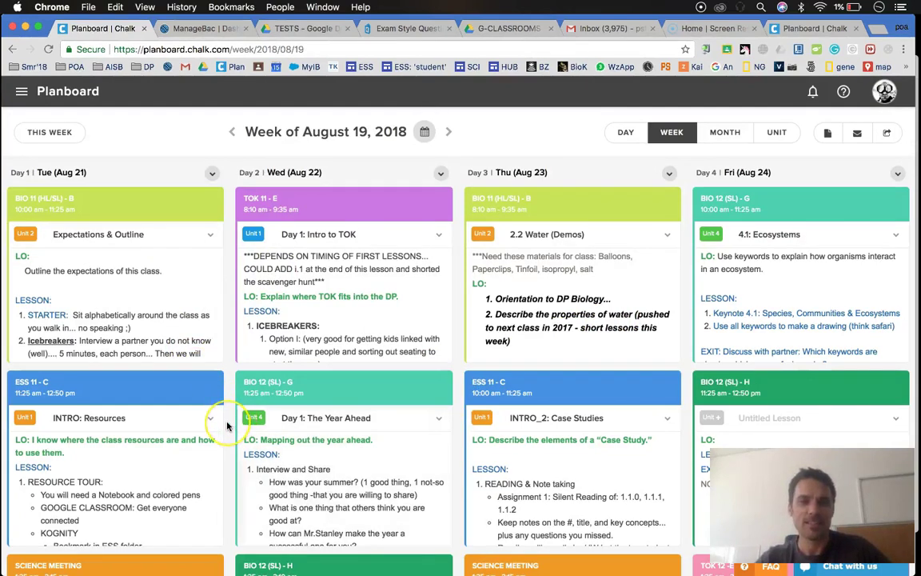
scroll(226, 427, down, 2)
scroll(226, 427, down, 3)
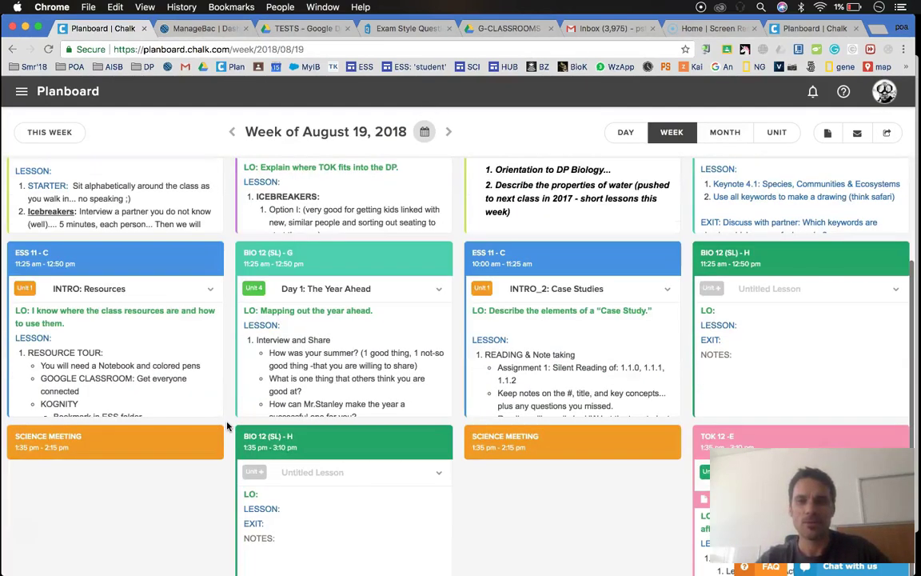
scroll(227, 426, up, 3)
scroll(227, 426, up, 1)
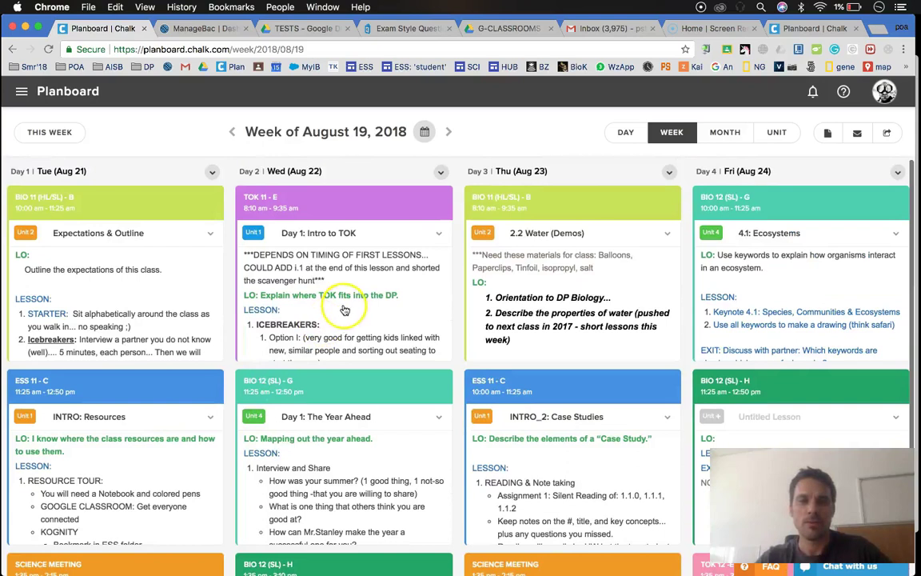
Open the TOK 11 - E 'Day 1: Intro to TOK' lesson for editing and save it
click(344, 309)
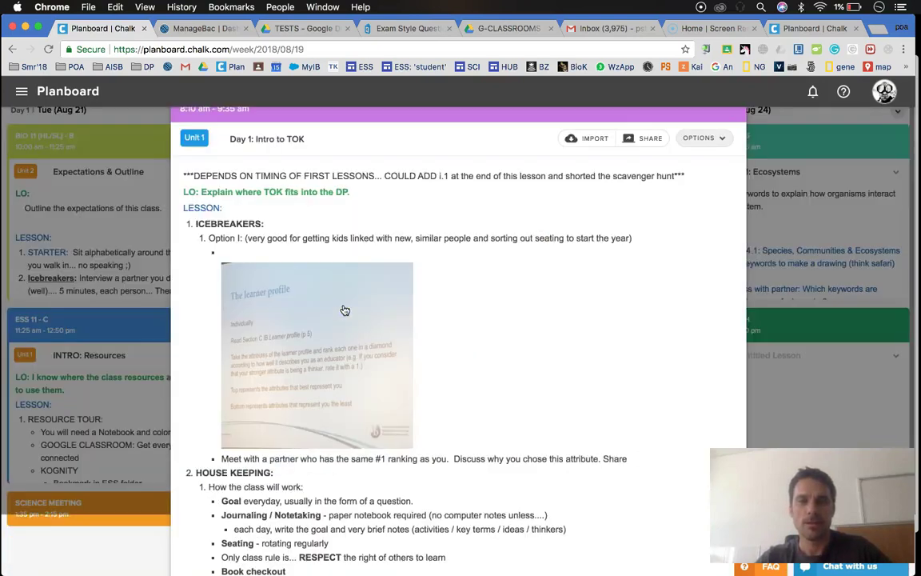
click(499, 350)
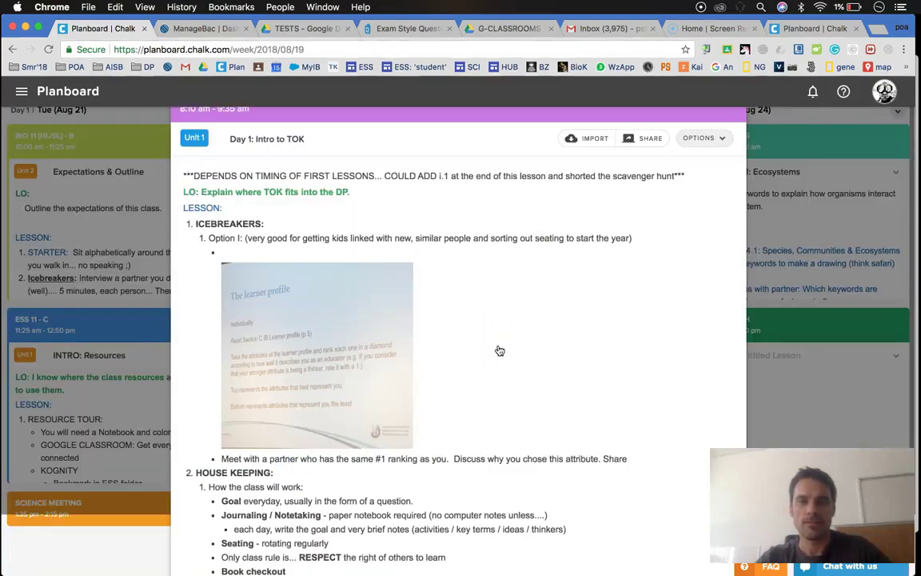
scroll(499, 350, down, 5)
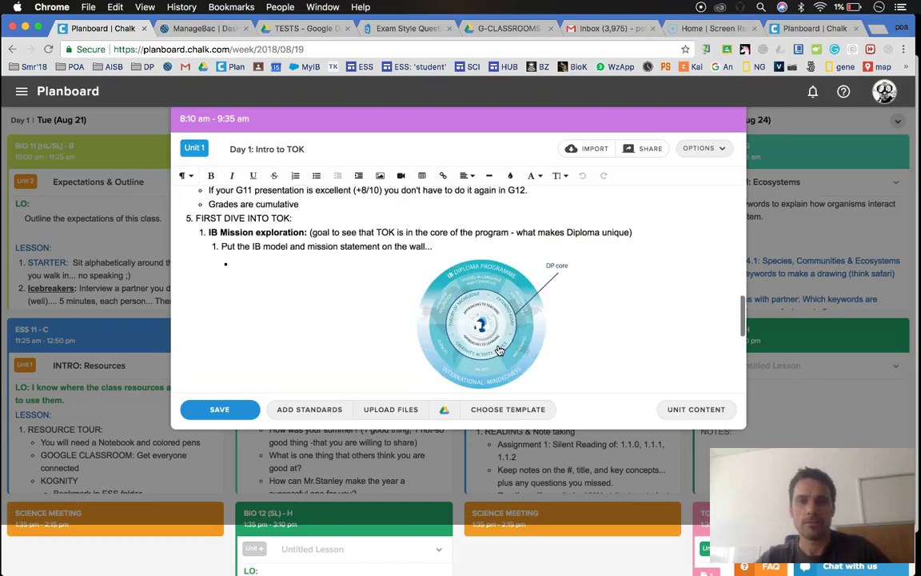
scroll(499, 351, up, 10)
click(239, 409)
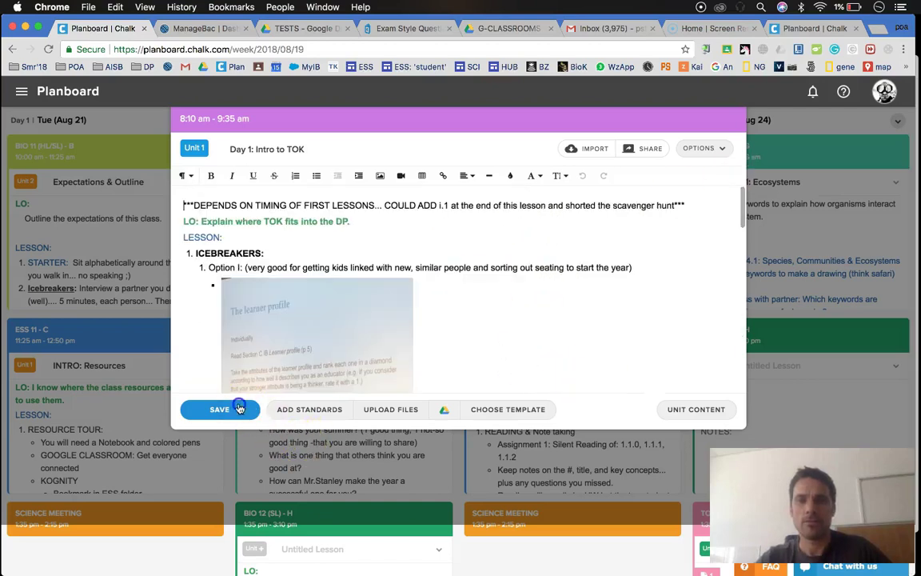